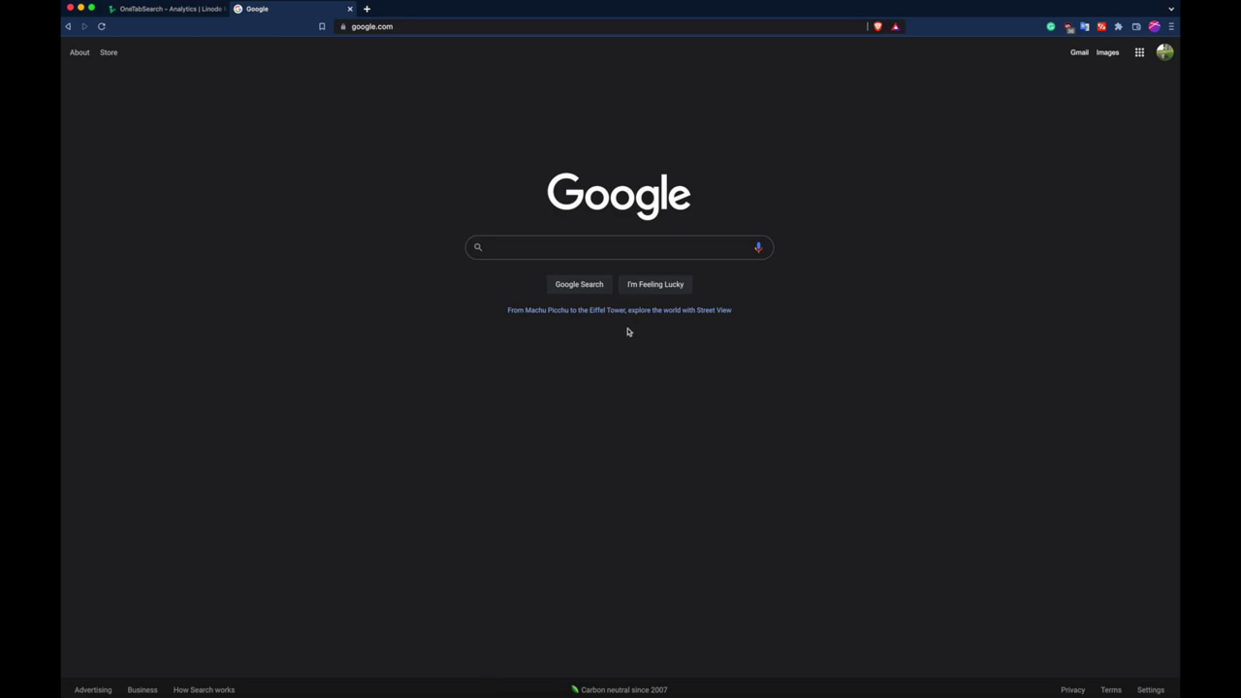
Step: Open the onetabsearch.site search page in the current browser tab
left_click(391, 27)
type("one")
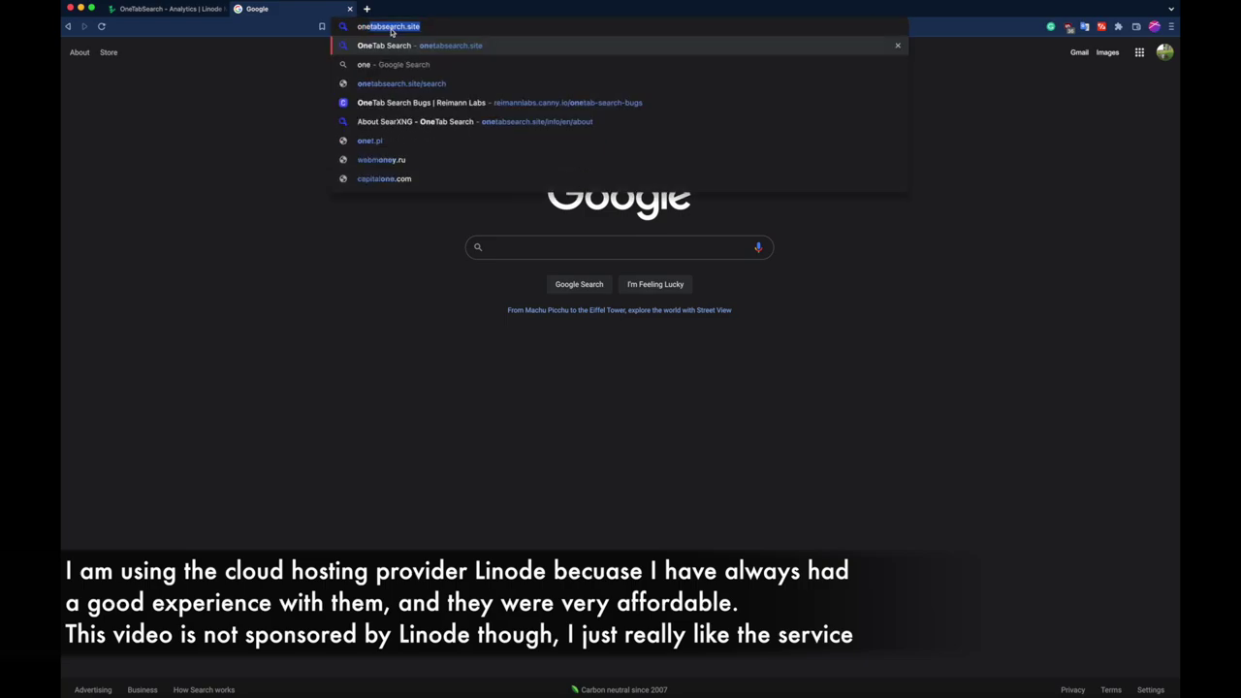
key("Return")
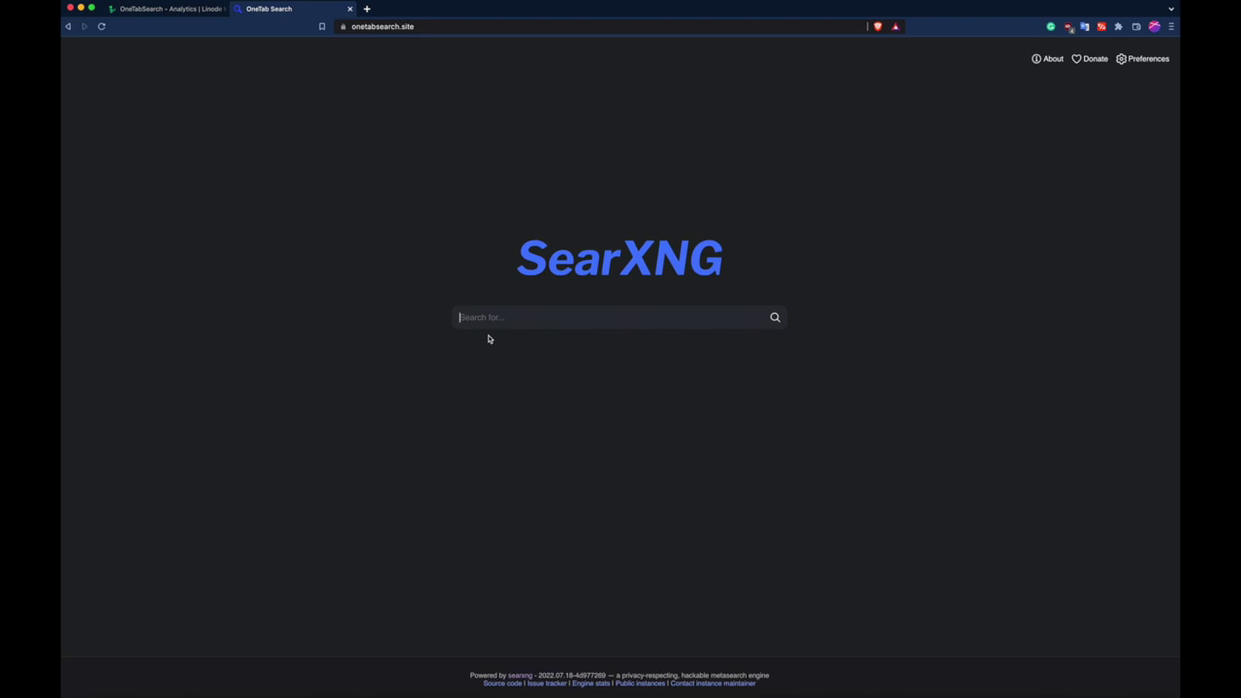
Step: Search SearXNG for "youtube" and look through the results and the source engines listed for each
type("youtube")
key("BackSpace")
key("BackSpace")
key("BackSpace")
type("utube")
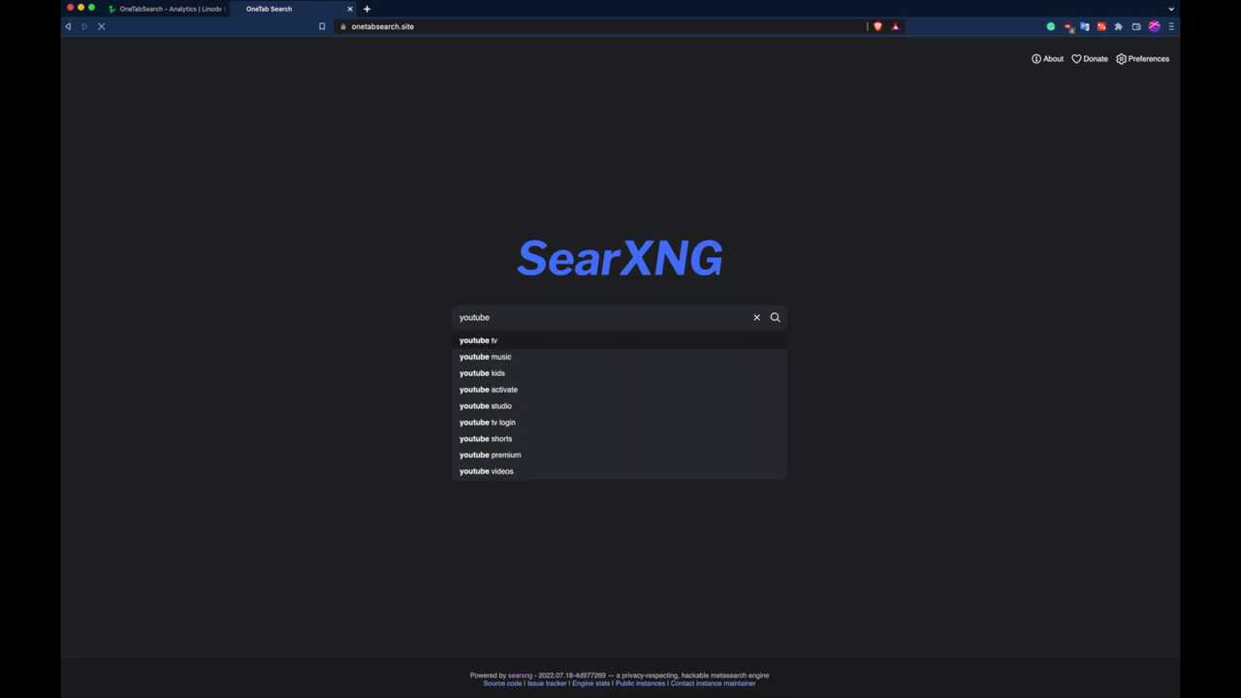
left_click(774, 317)
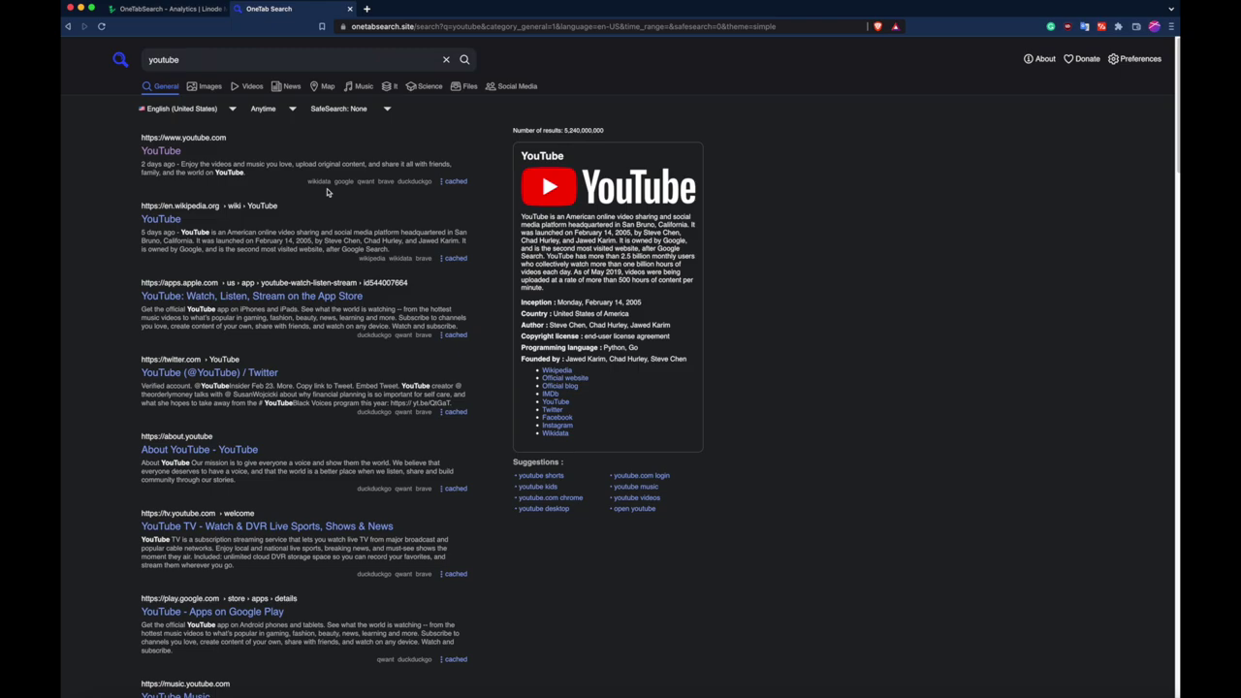
scroll(326, 192, "down", 5)
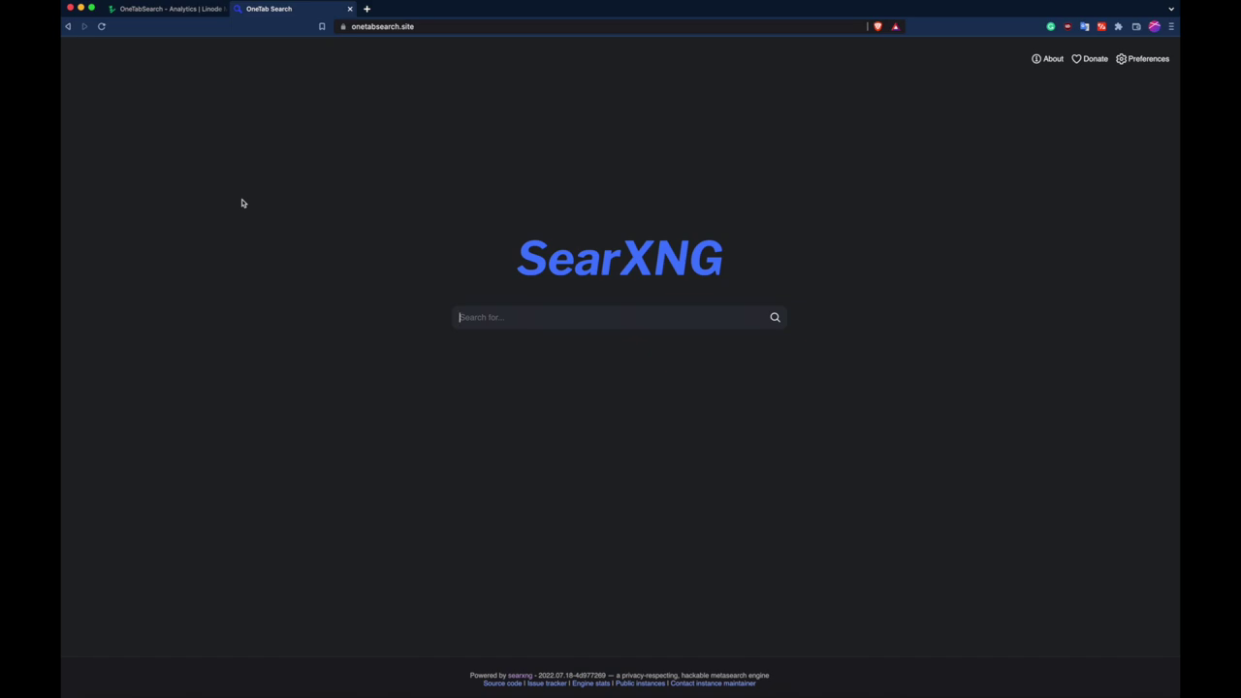
Step: Read the About SearXNG information page and return to the search home page
left_click(522, 676)
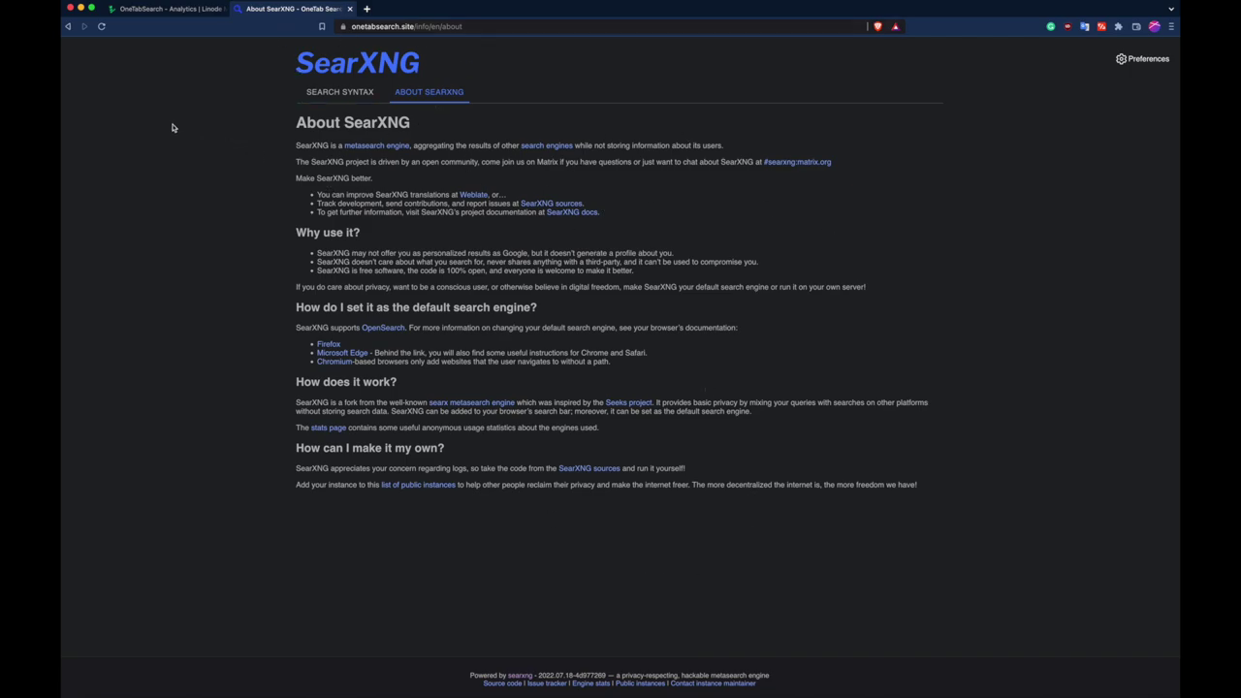
left_click(68, 26)
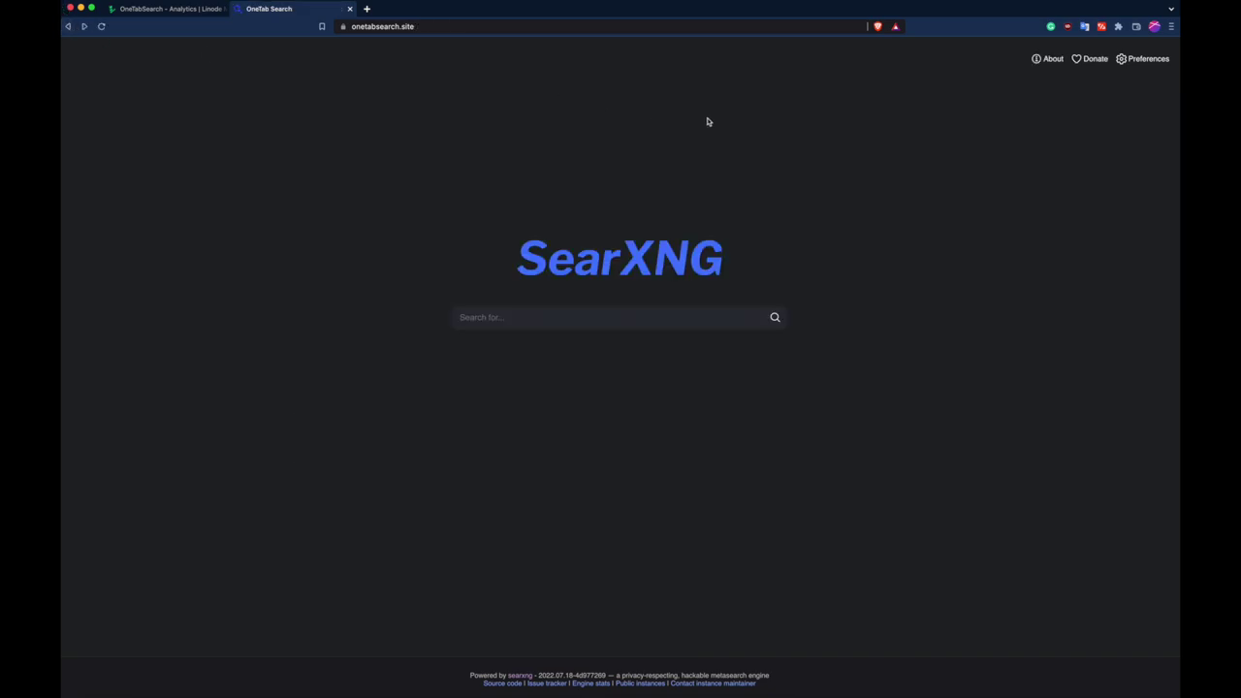
Step: Examine the search language, autocomplete and SafeSearch options in the general preferences, choosing google for autocomplete and None for SafeSearch
left_click(1149, 60)
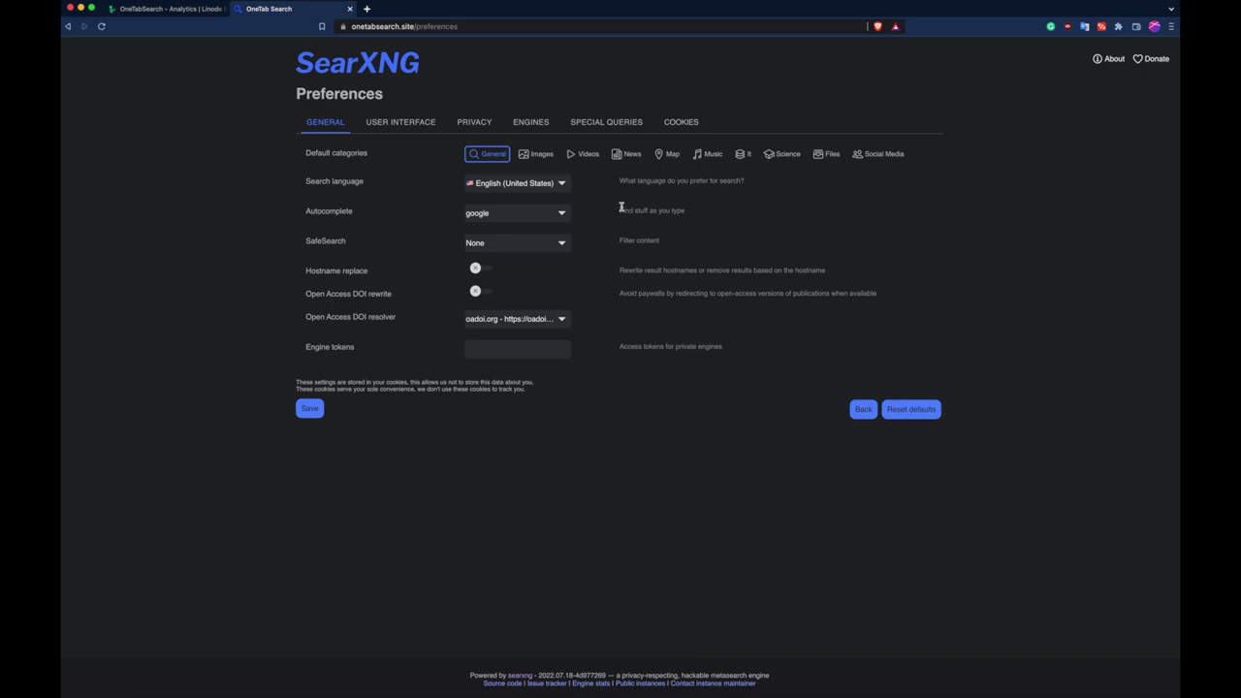
left_click(498, 218)
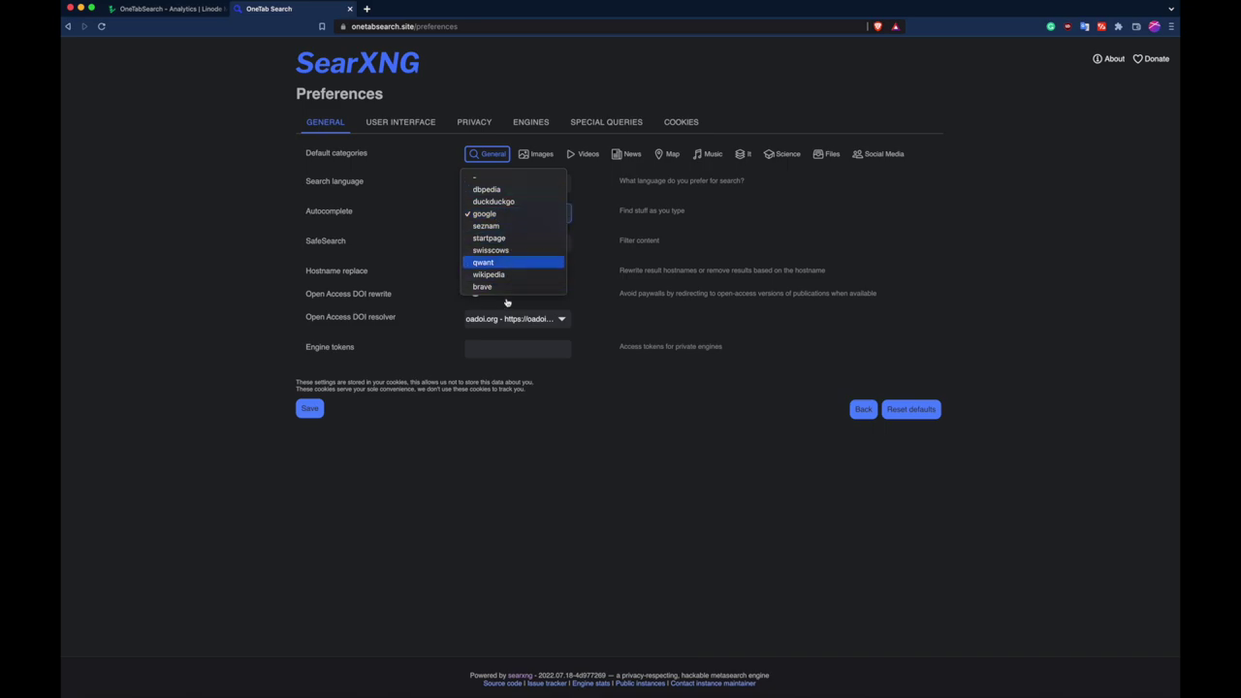
left_click(548, 179)
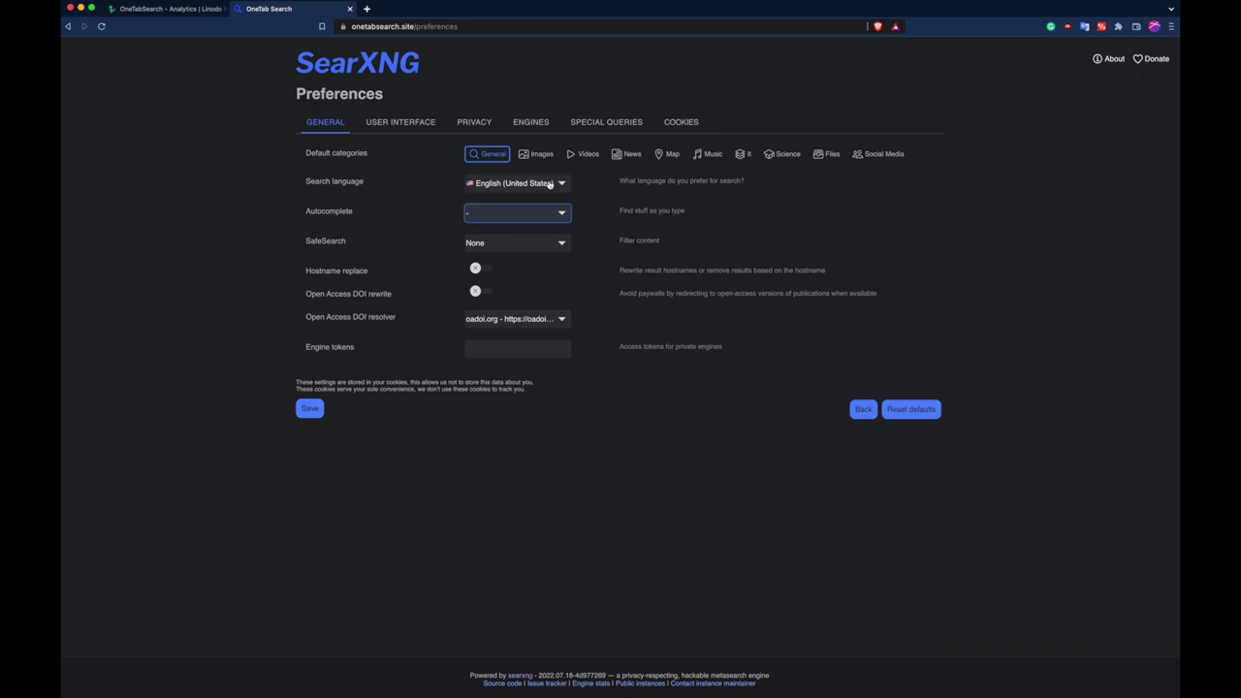
left_click(550, 184)
left_click(528, 184)
left_click(533, 212)
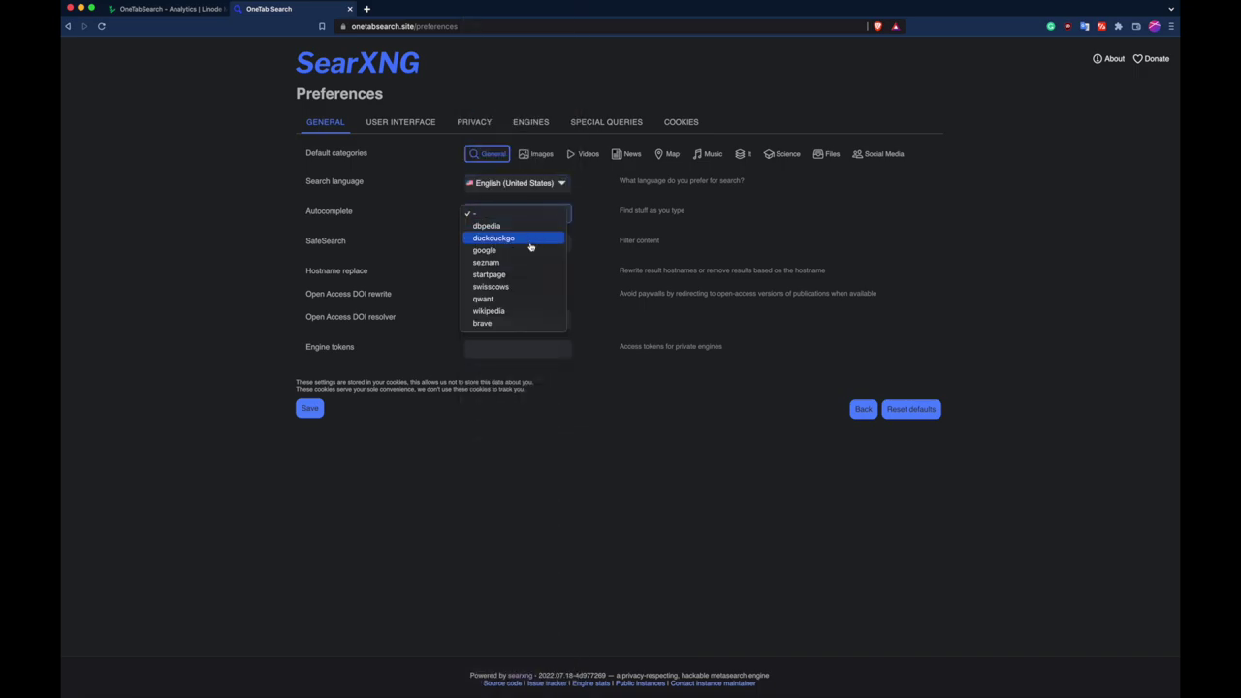
left_click(529, 250)
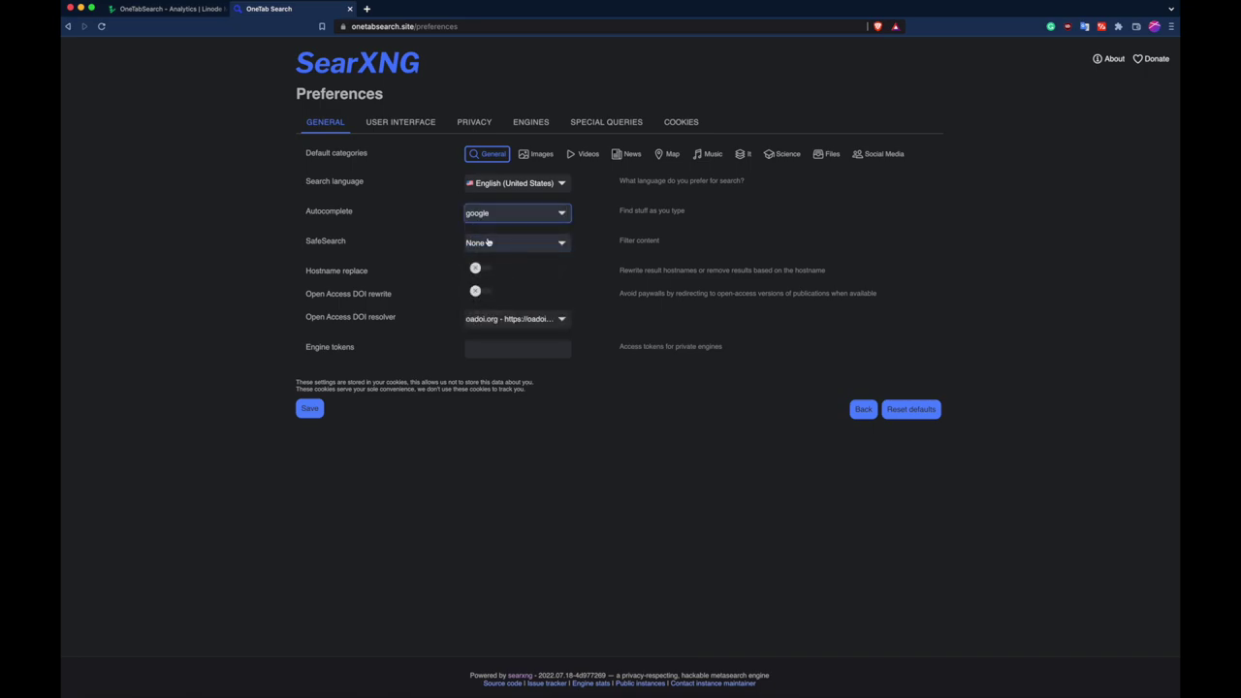
left_click(488, 243)
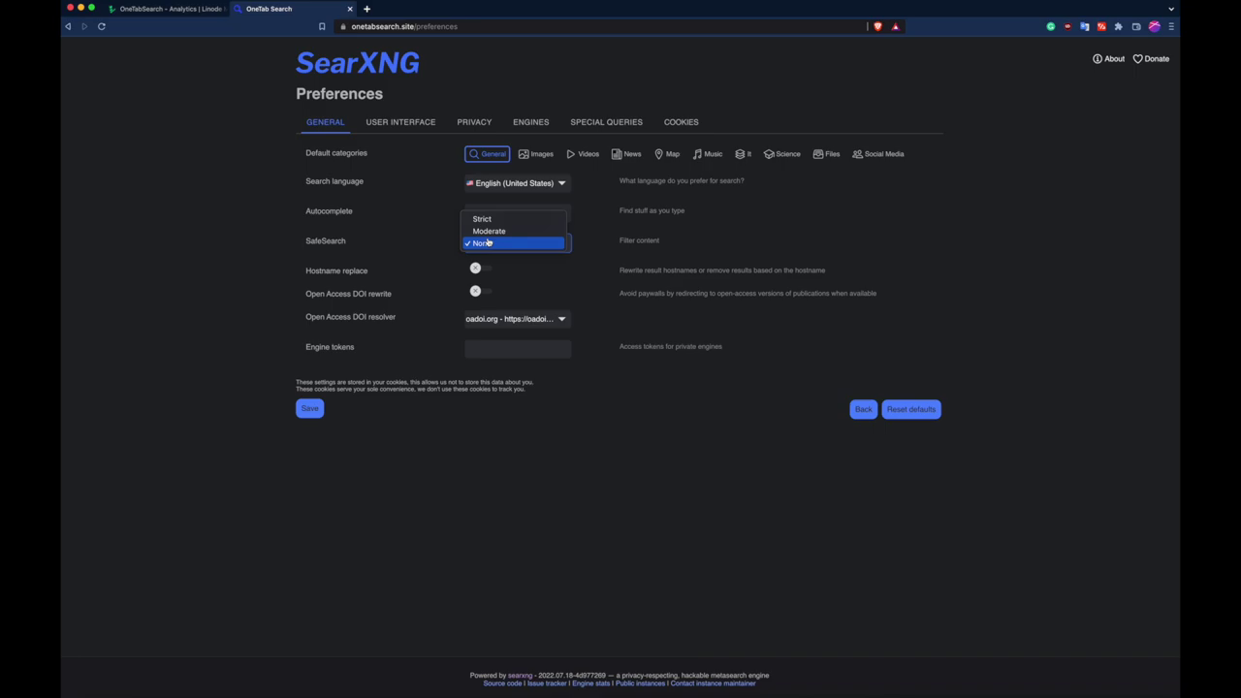
left_click(488, 242)
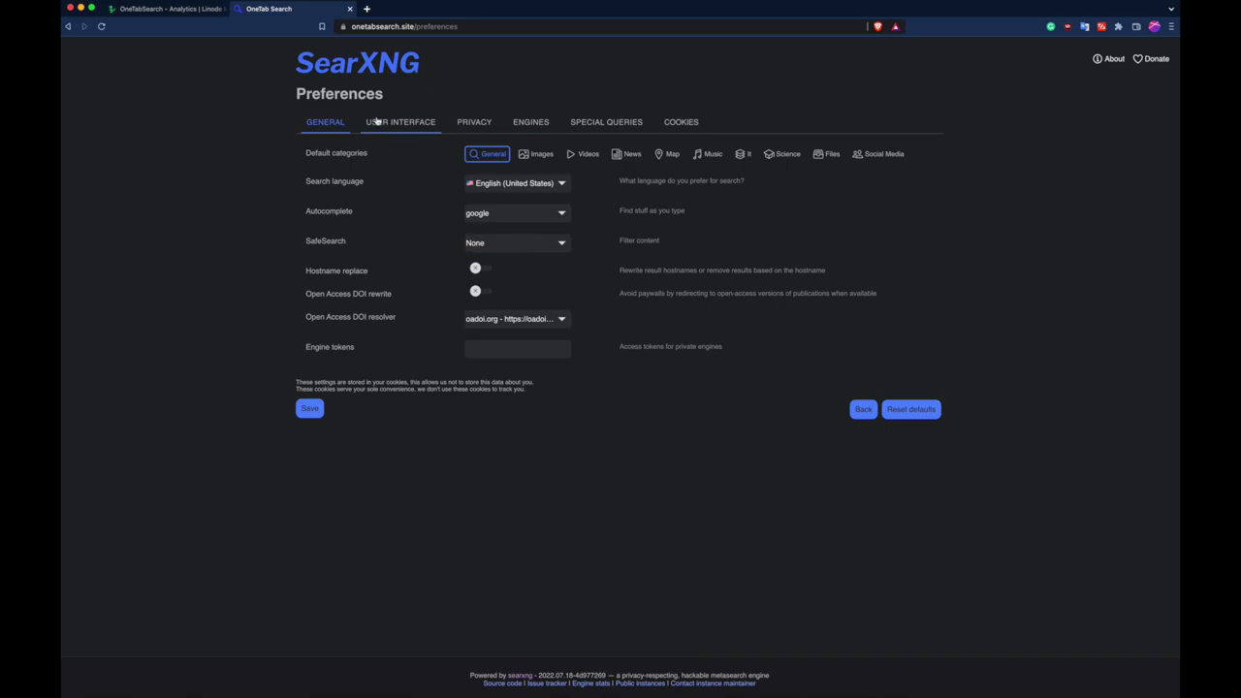
Step: Set the SearXNG interface theme style to light and save the preferences
left_click(417, 122)
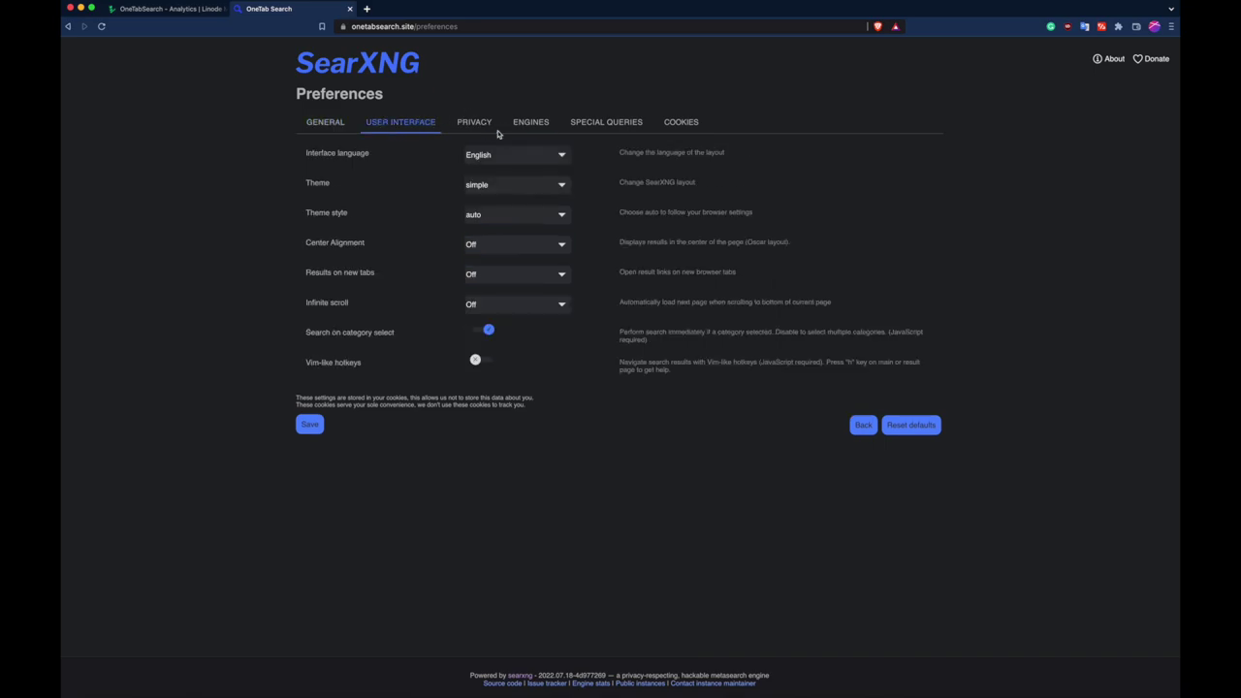
left_click(514, 217)
left_click(512, 229)
left_click(309, 429)
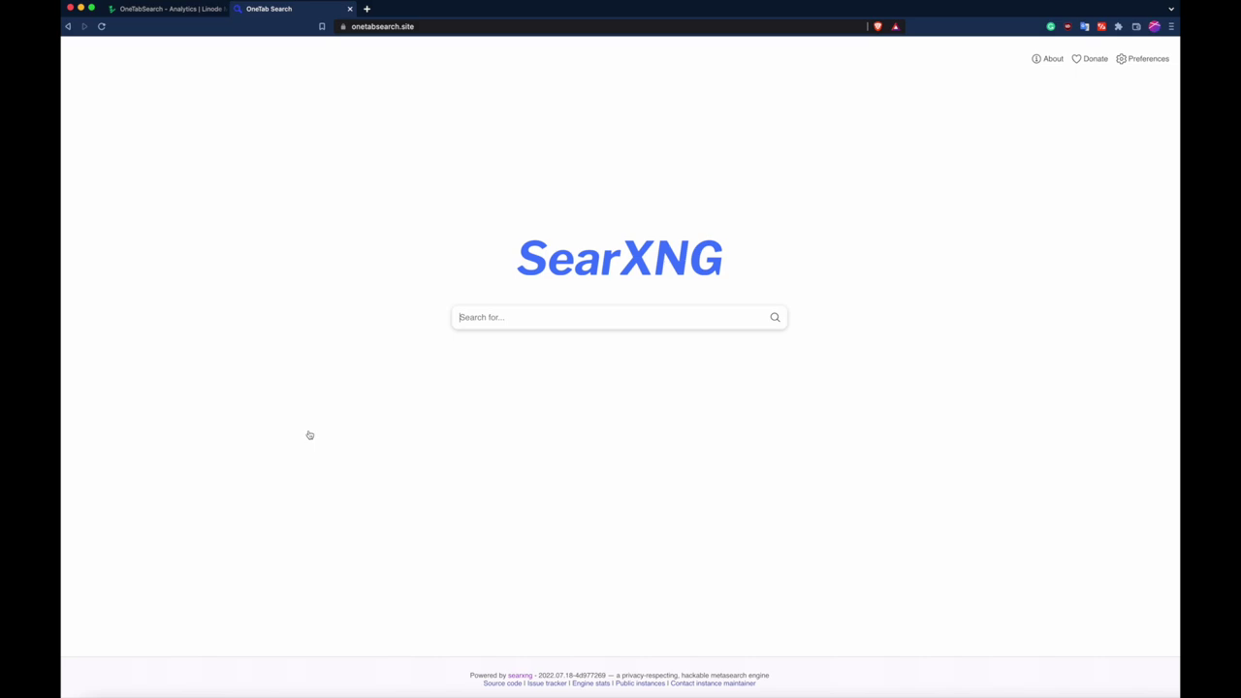
Step: Reopen the preferences, set the interface theme style to dark and save
left_click(1134, 61)
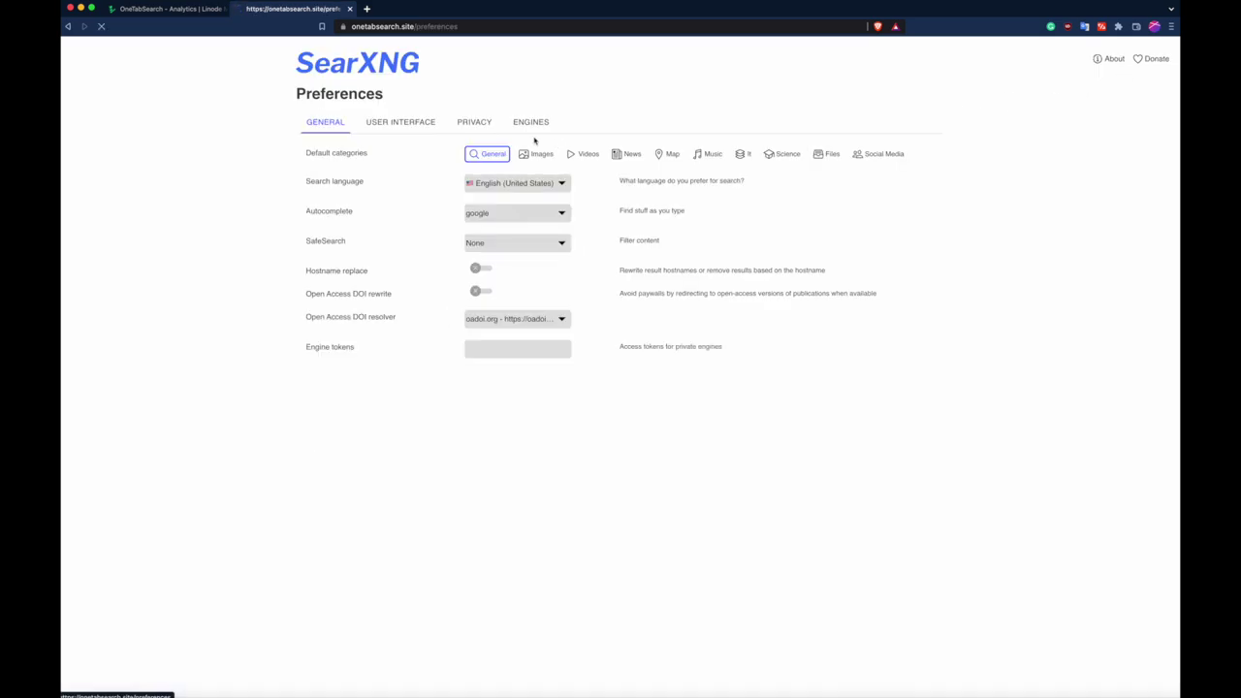
left_click(400, 122)
left_click(515, 214)
left_click(511, 227)
left_click(310, 429)
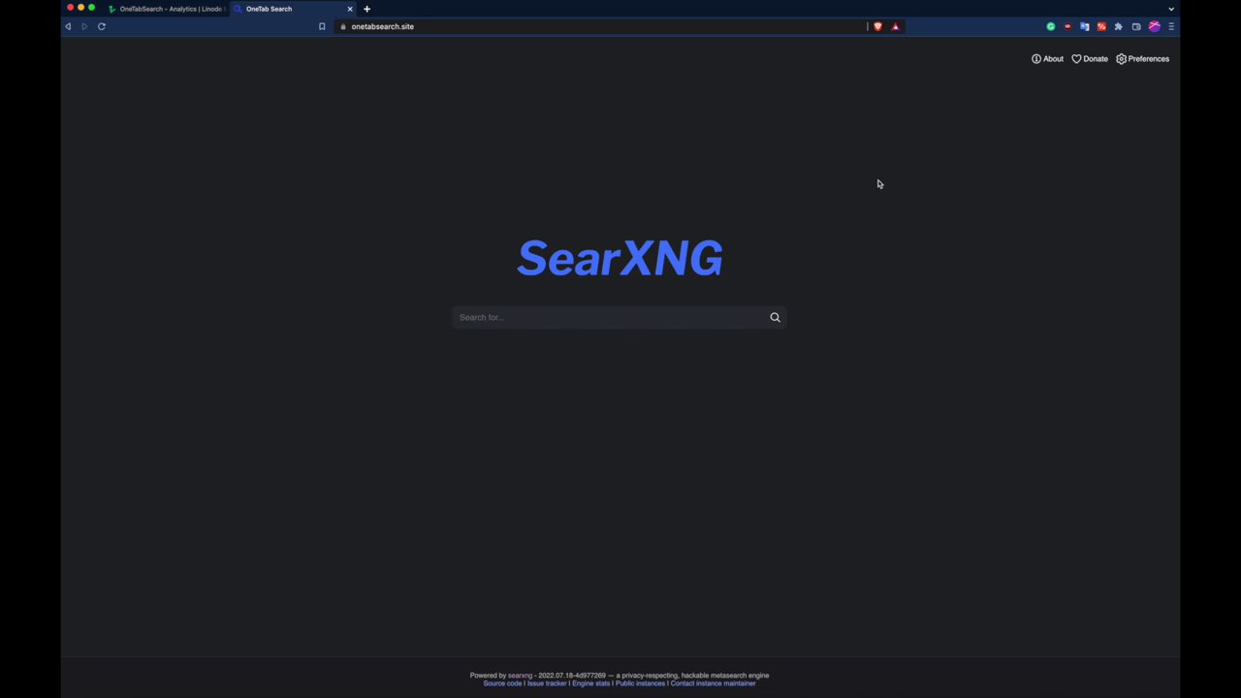
Step: Review the user interface, privacy, engines, special queries and cookies preferences, ending on the general ones
left_click(1135, 61)
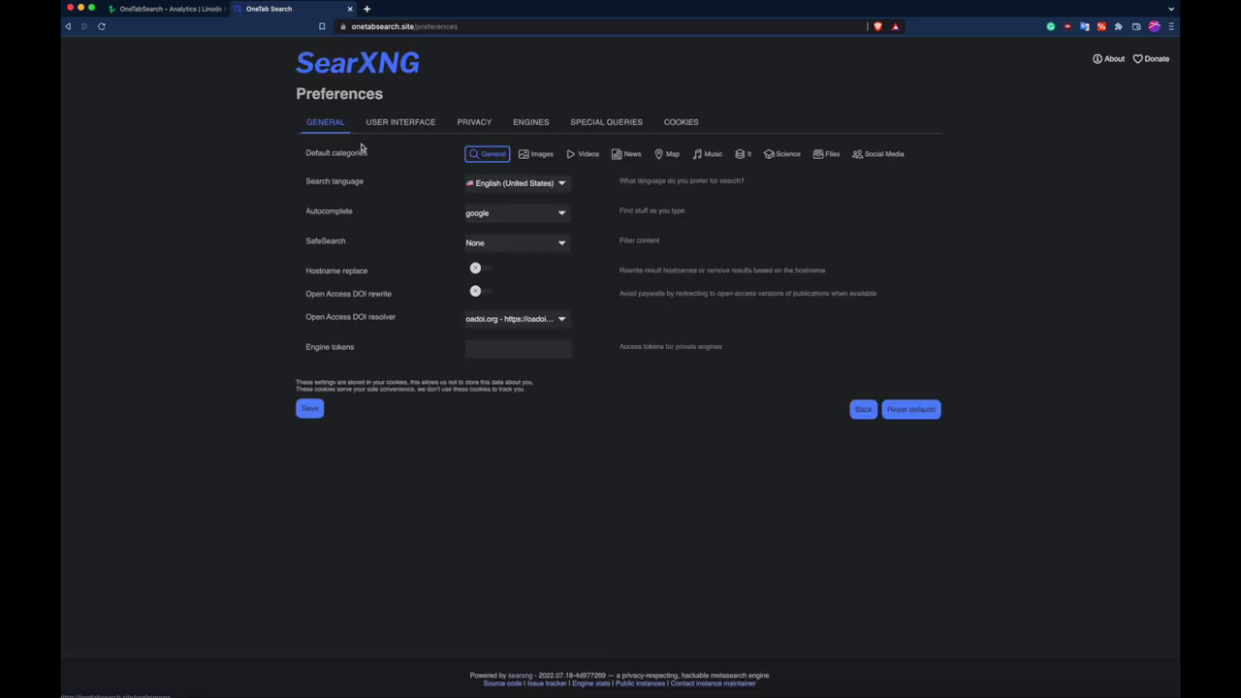
left_click(427, 126)
left_click(474, 127)
left_click(531, 126)
left_click(598, 126)
left_click(680, 126)
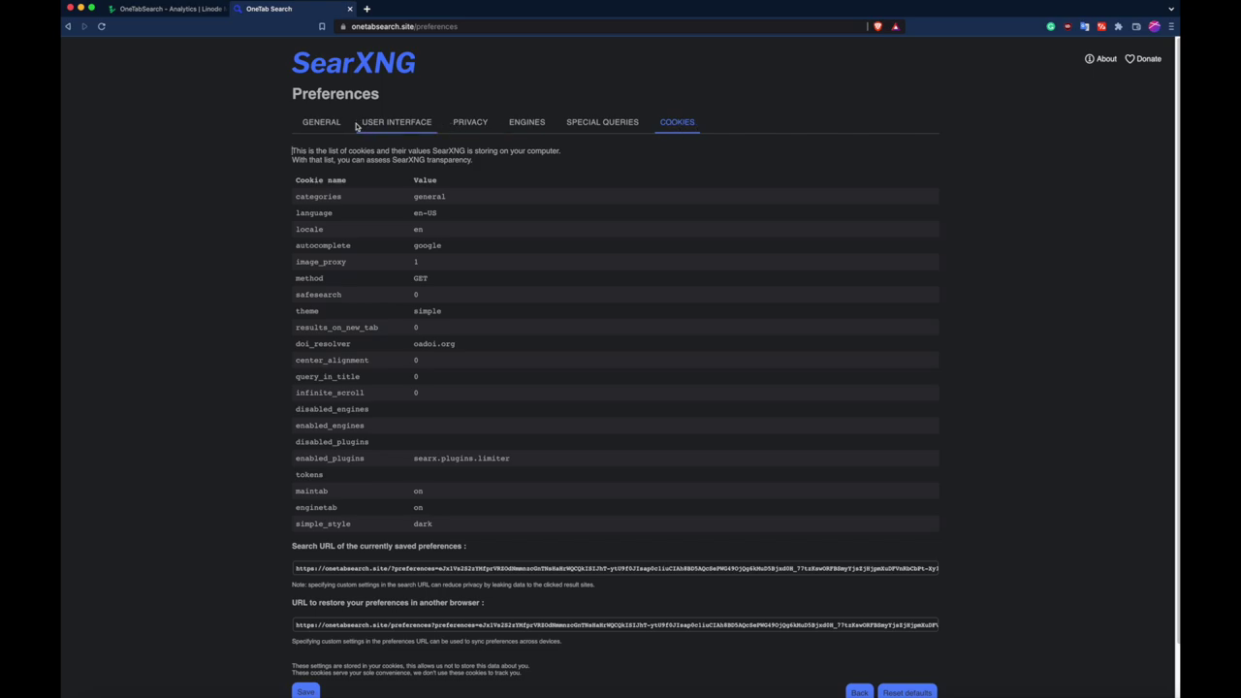
left_click(310, 126)
Step: Leave the preferences by loading the onetabsearch.site home page
left_click(401, 27)
type("one")
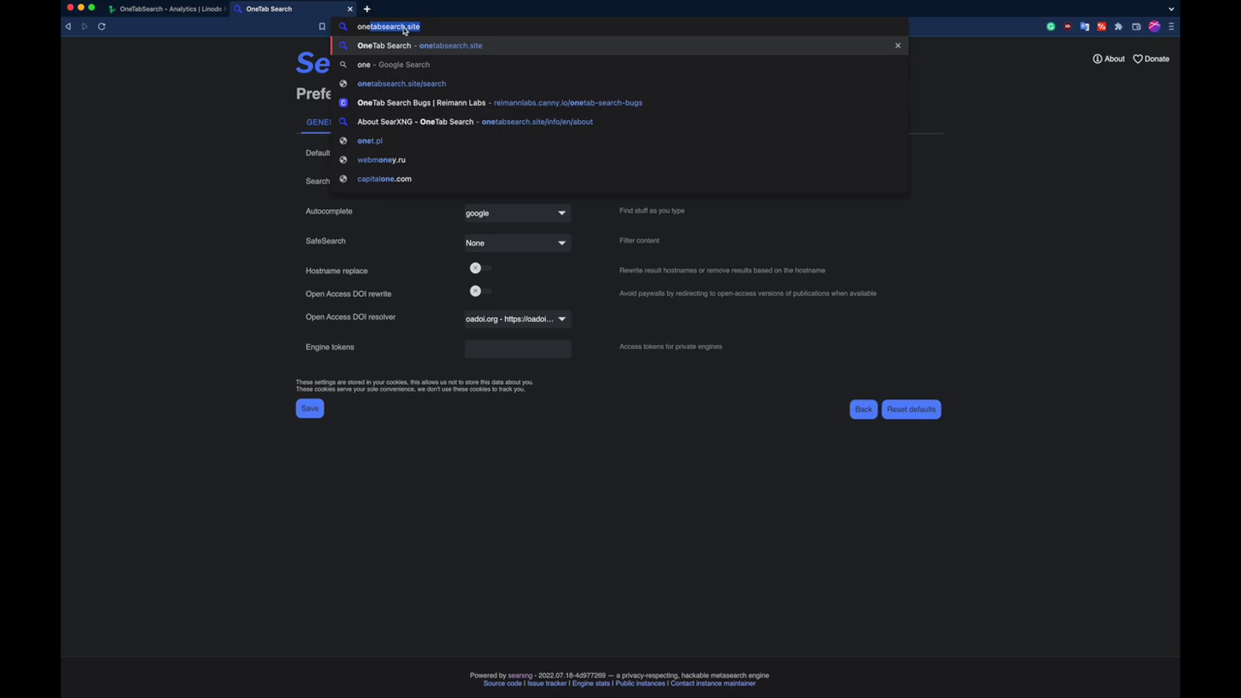
key("Return")
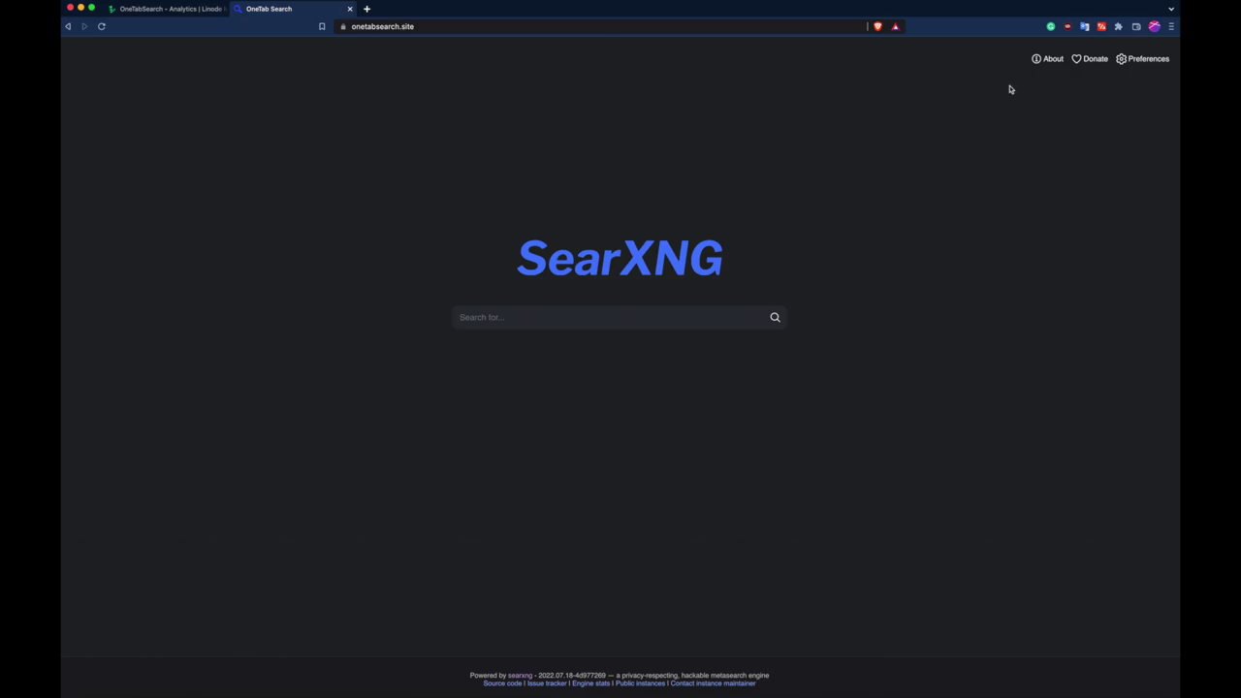
Step: View the membership levels on the site's Patreon donation page and return to the search home page
left_click(1092, 61)
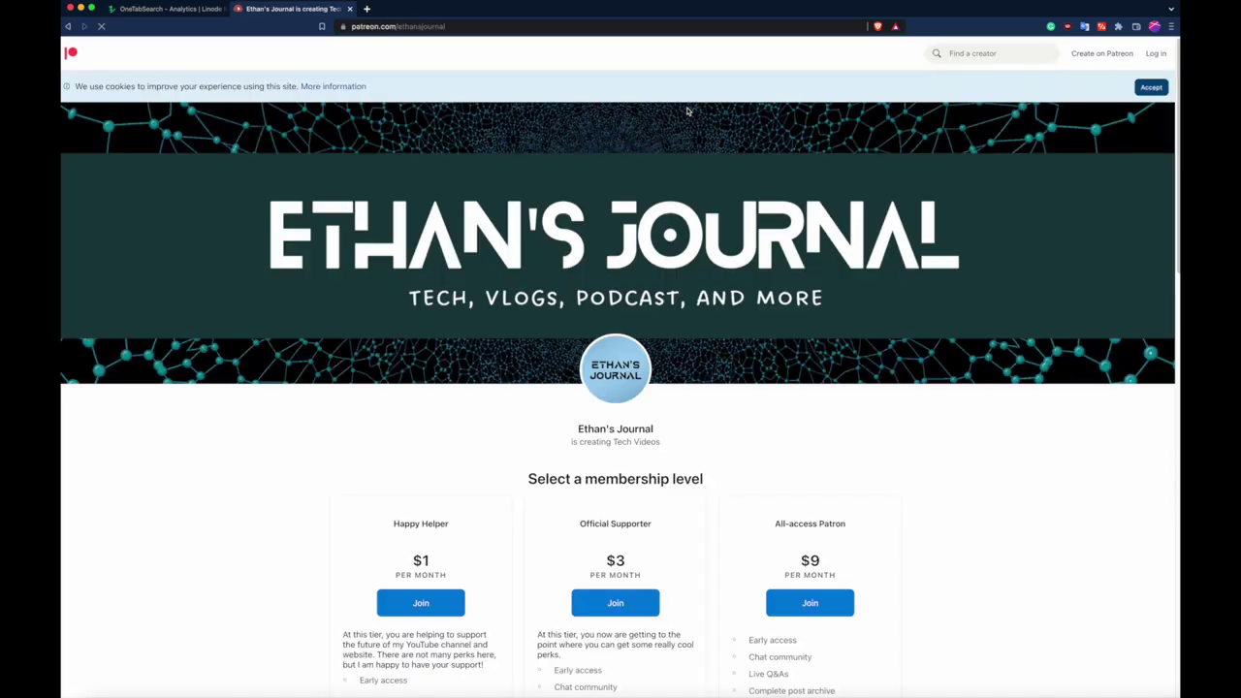
scroll(477, 286, "down", 3)
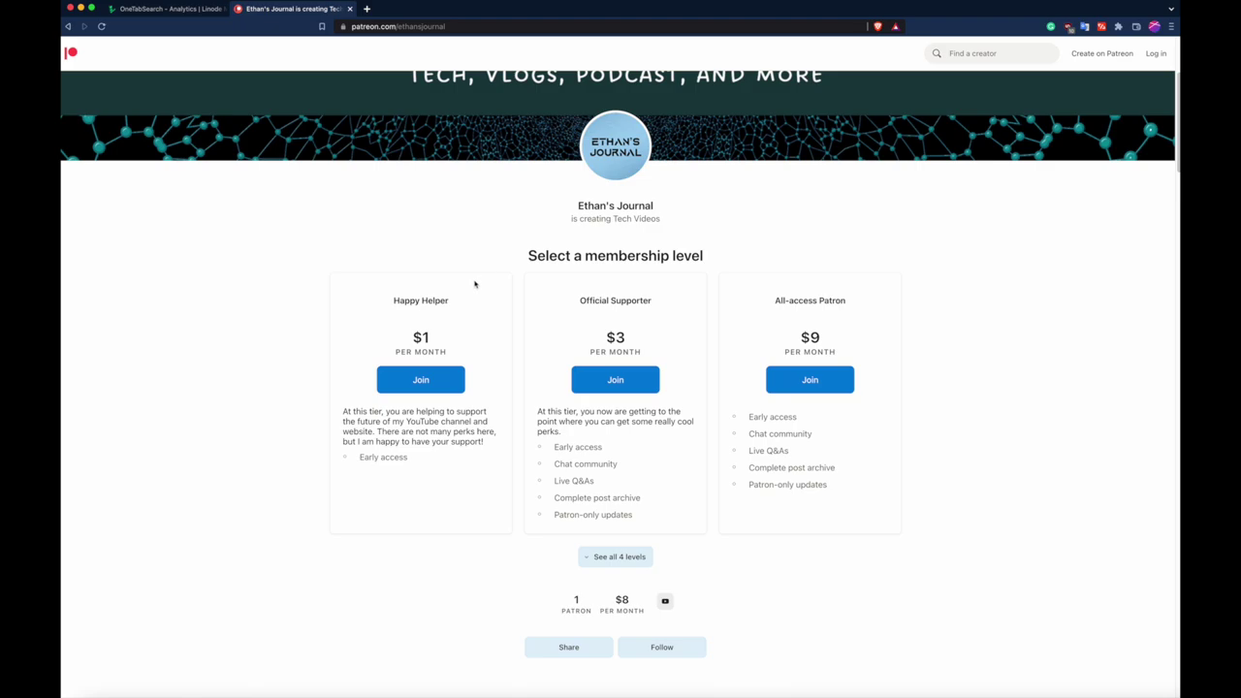
left_click(69, 27)
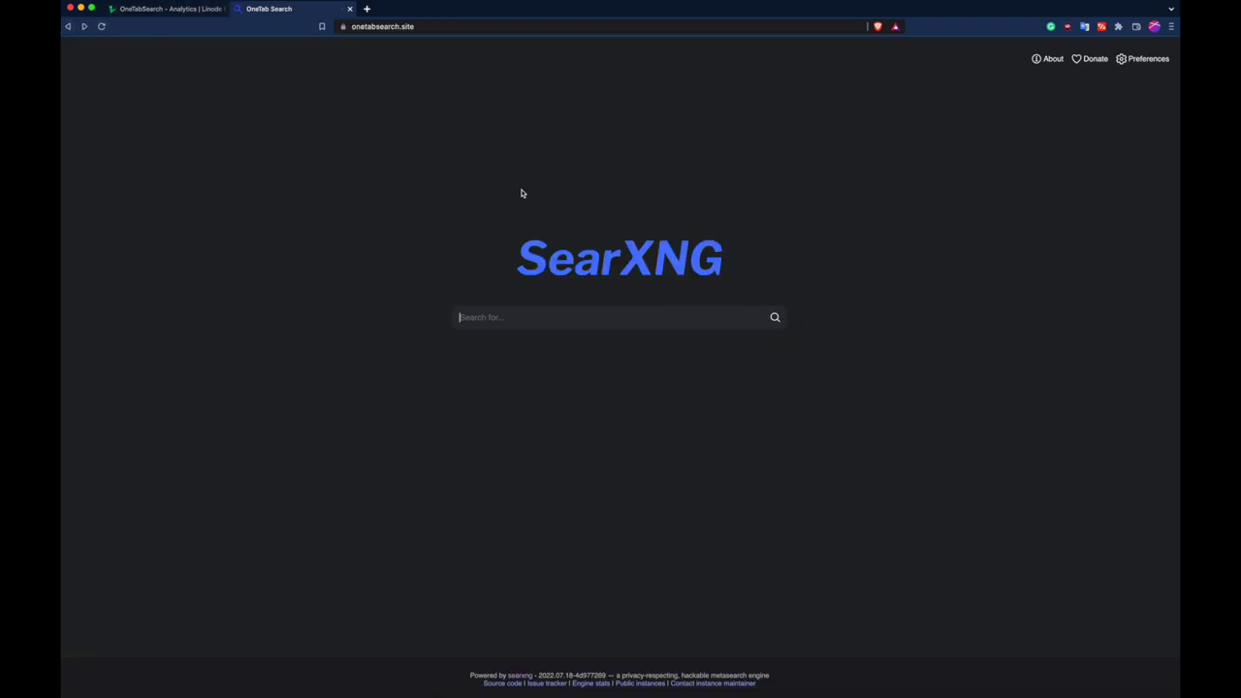